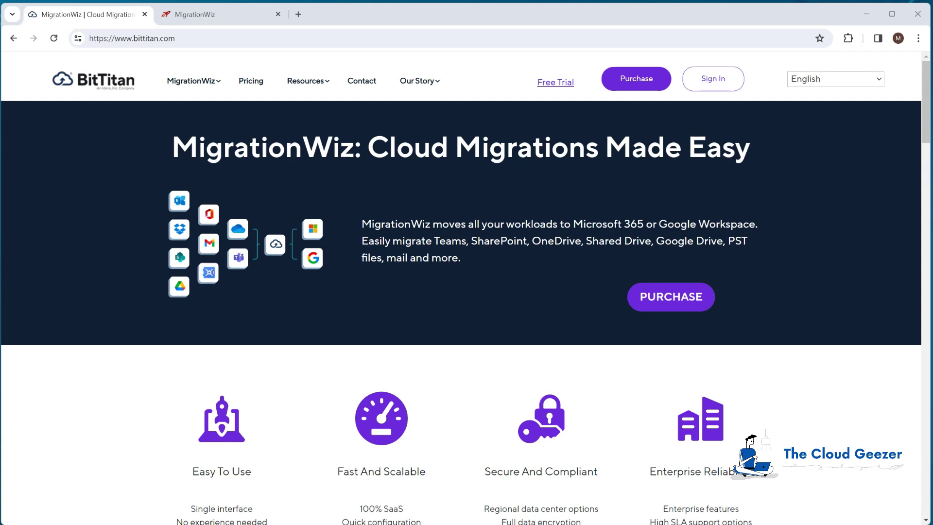
Step: Switch to the MigrationWiz tab that shows the Create Project page
key(ctrl+Tab)
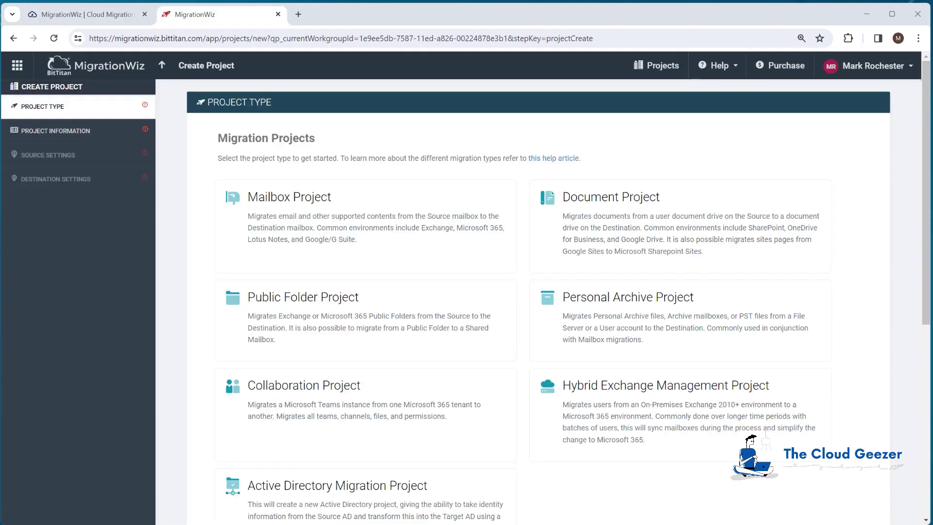
Step: Create an Active Directory Migration Project named 'Demo AD Project' with its customer, then continue
click(381, 493)
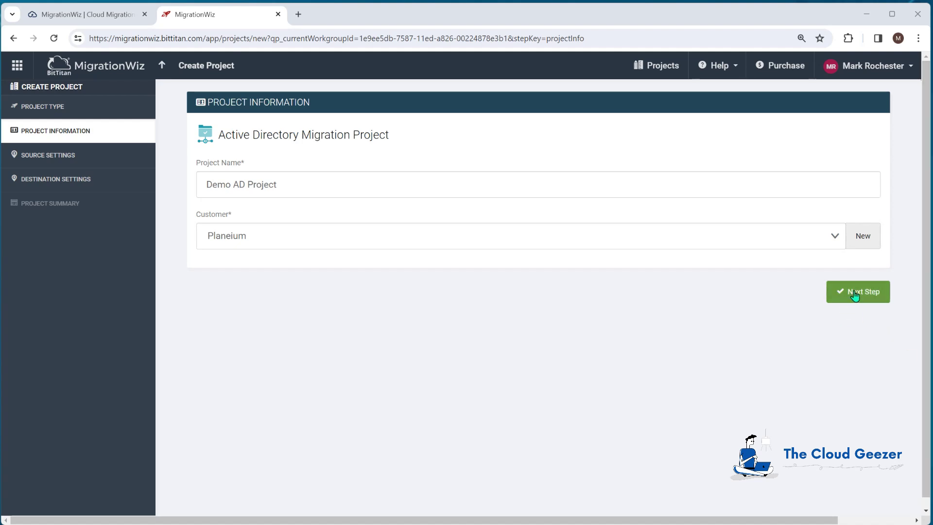
click(853, 293)
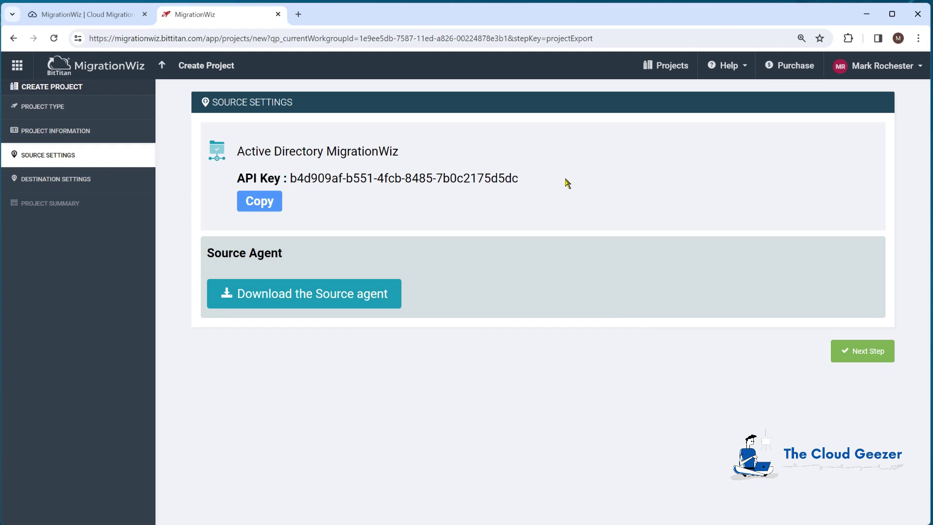
Step: Copy the source API key and continue to the Destination Settings step
click(272, 203)
click(870, 354)
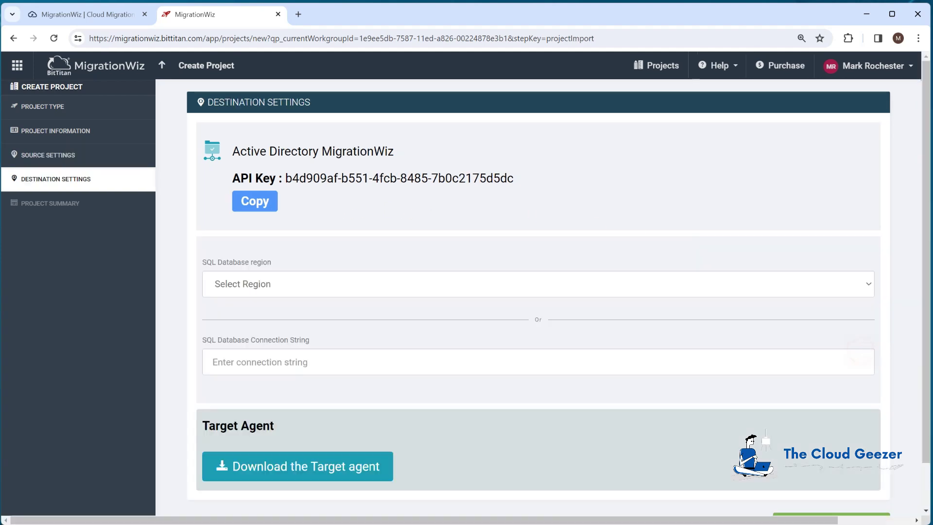
Step: Set the SQL database region to West US 2 and save Demo AD Project
click(350, 287)
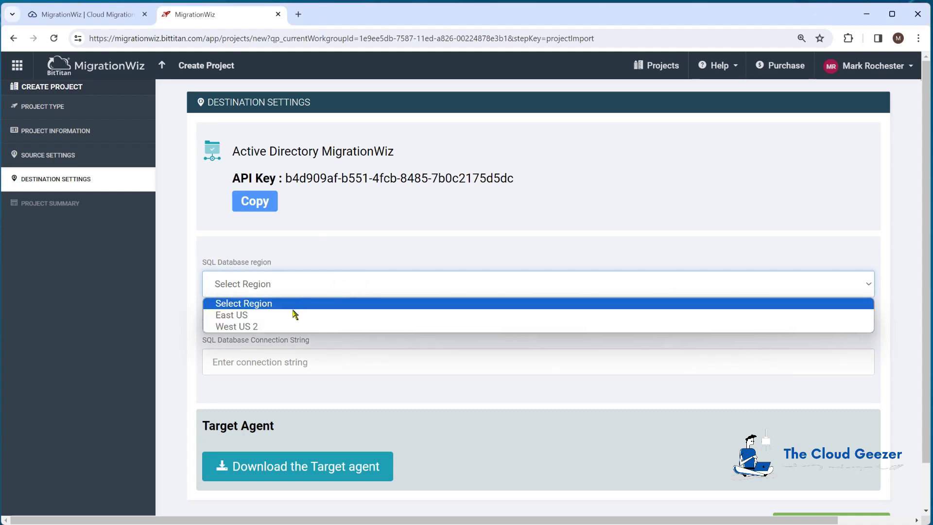
click(271, 327)
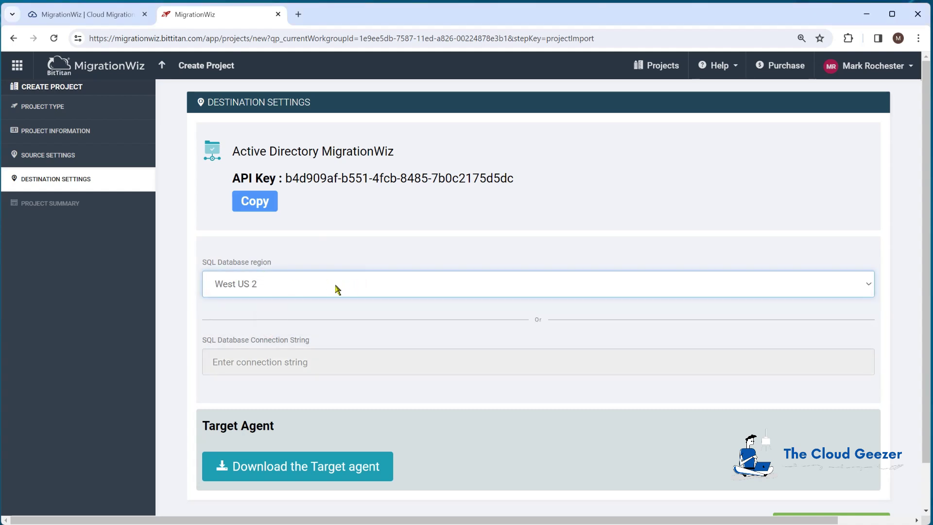
scroll(344, 345, down, 1)
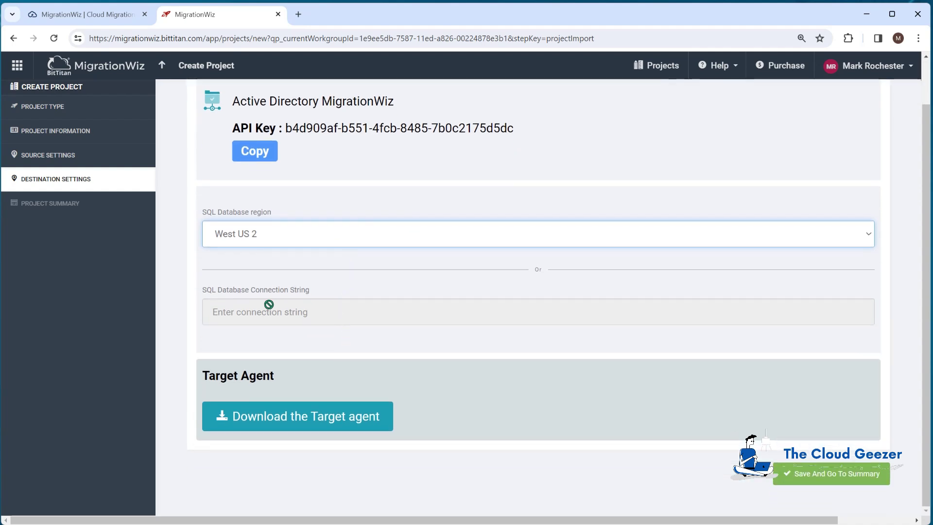
scroll(344, 318, up, 1)
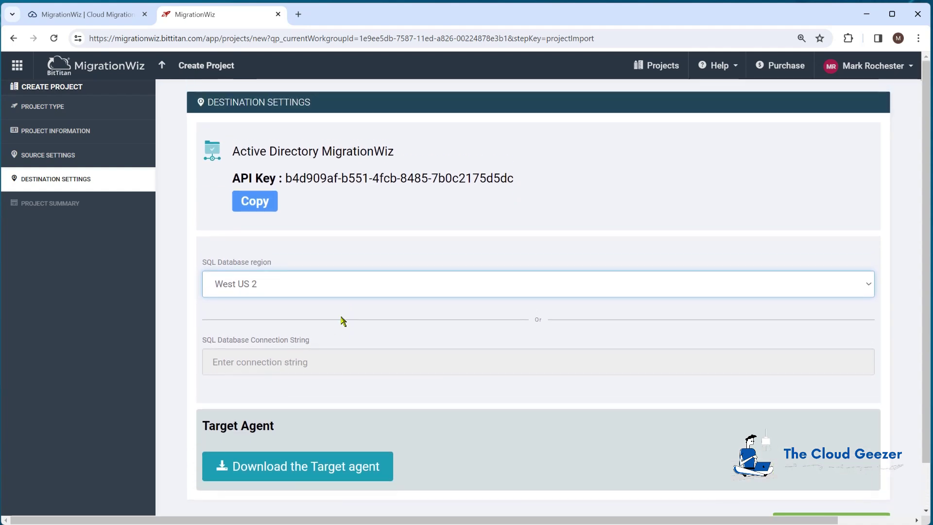
scroll(348, 318, down, 1)
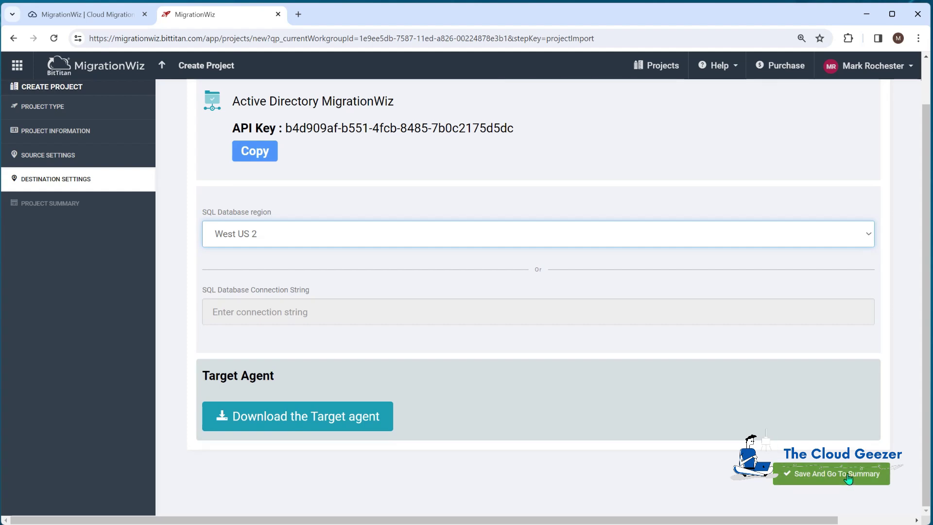
click(653, 428)
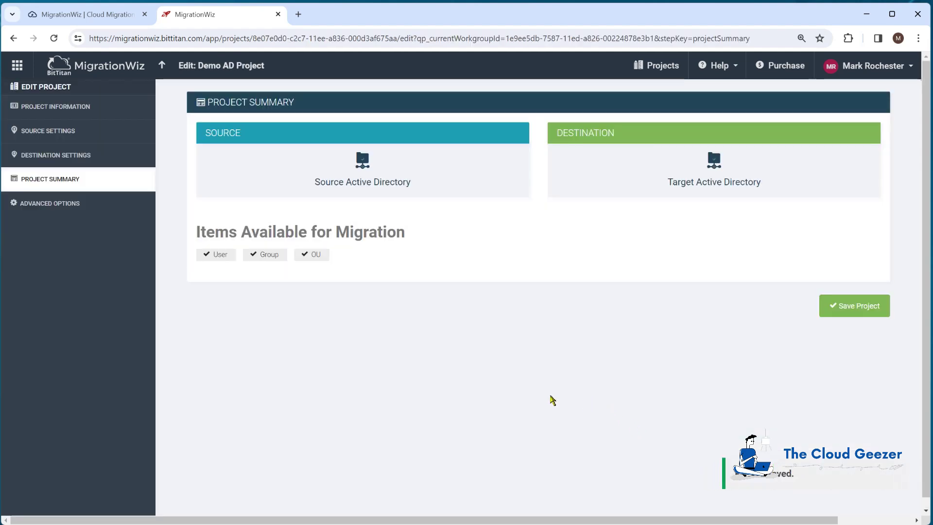
click(855, 305)
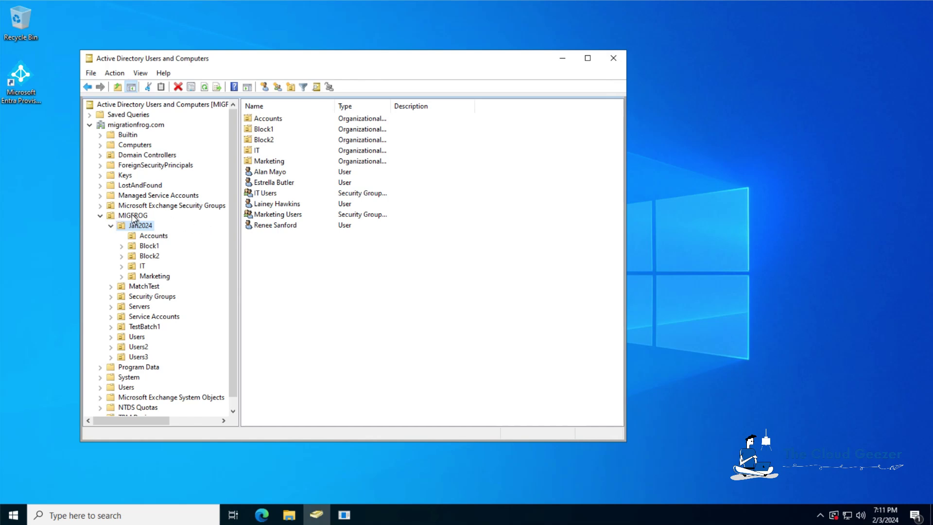
click(153, 236)
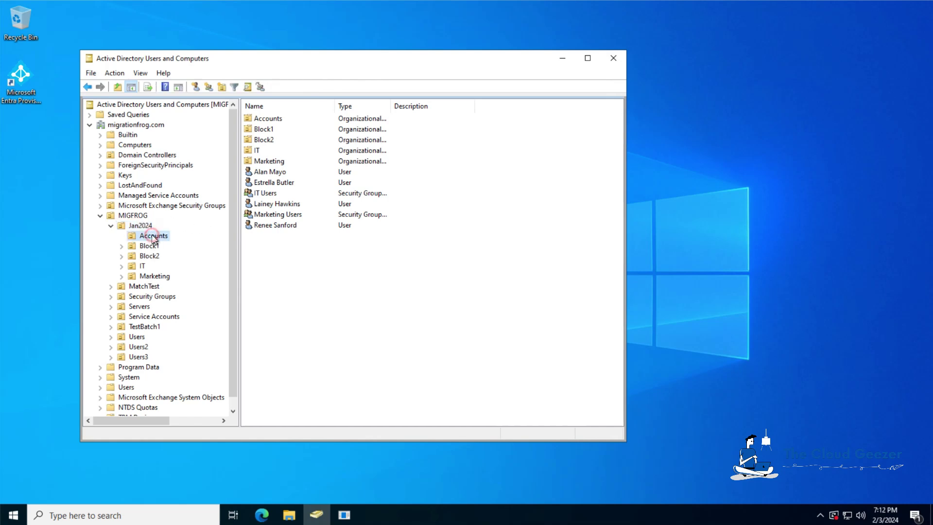
click(271, 154)
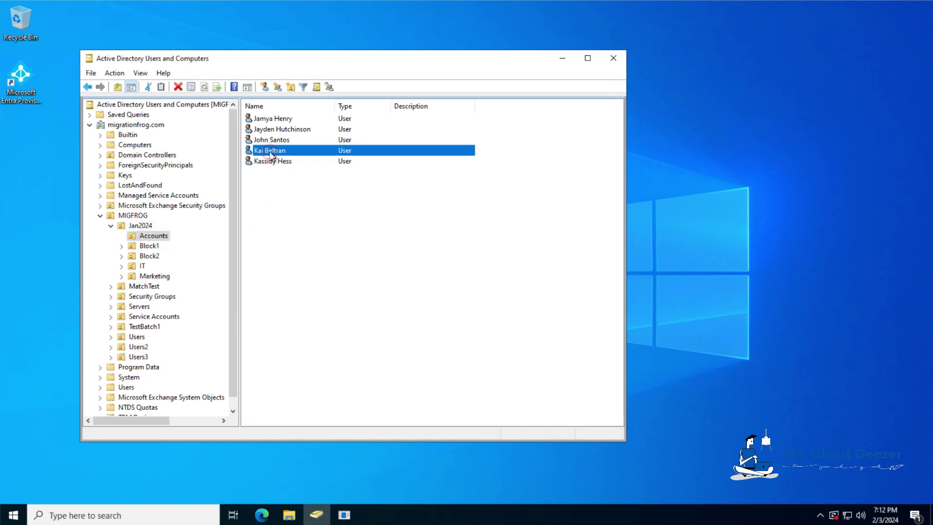
double_click(270, 152)
click(280, 177)
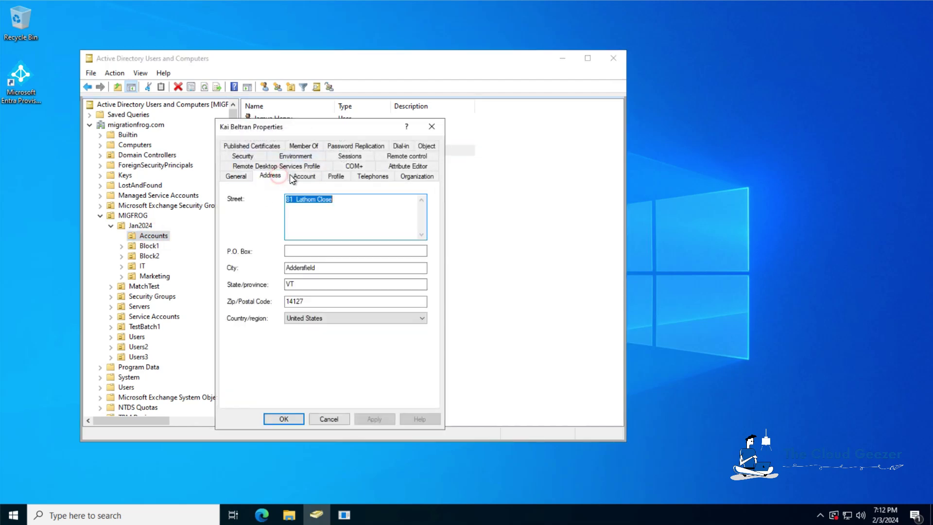
click(305, 178)
click(421, 177)
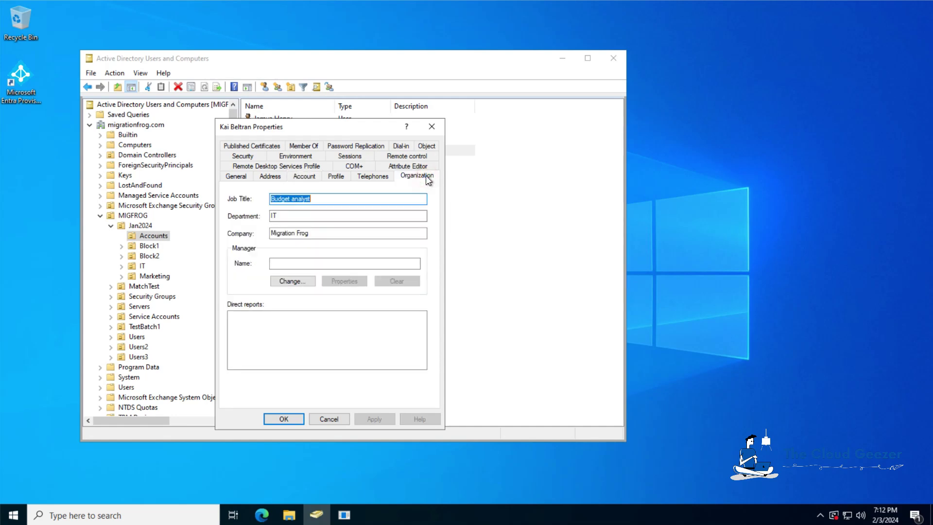
click(339, 418)
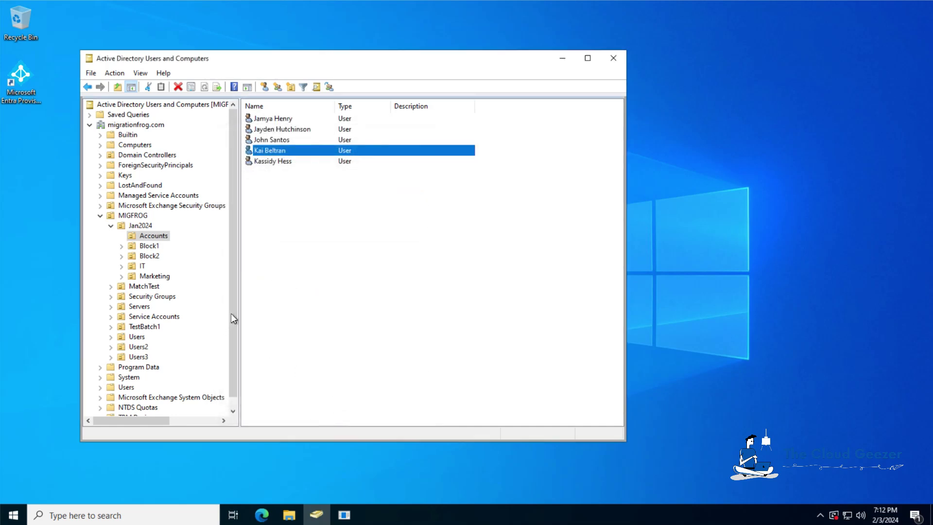
click(147, 226)
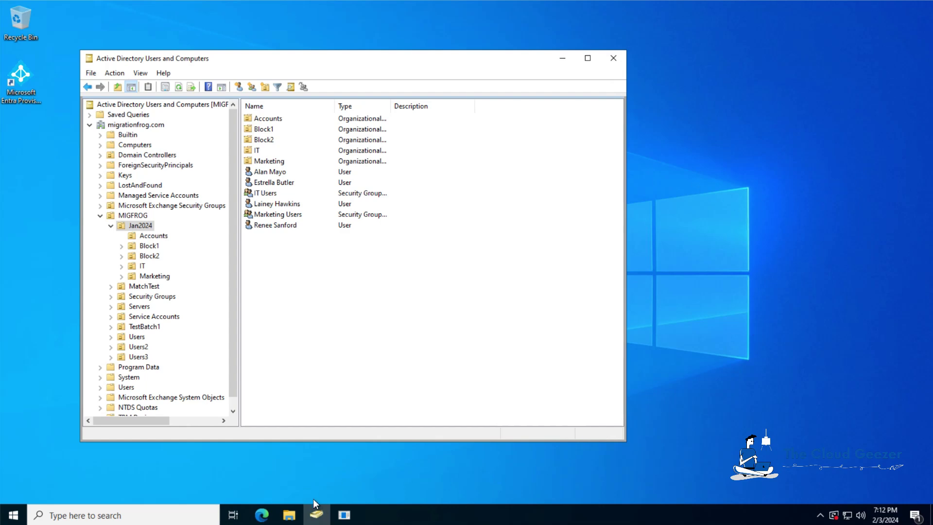
click(344, 514)
Step: Accept the source agent licence, sign in, bind it with the project API key, and verify AD login
click(561, 59)
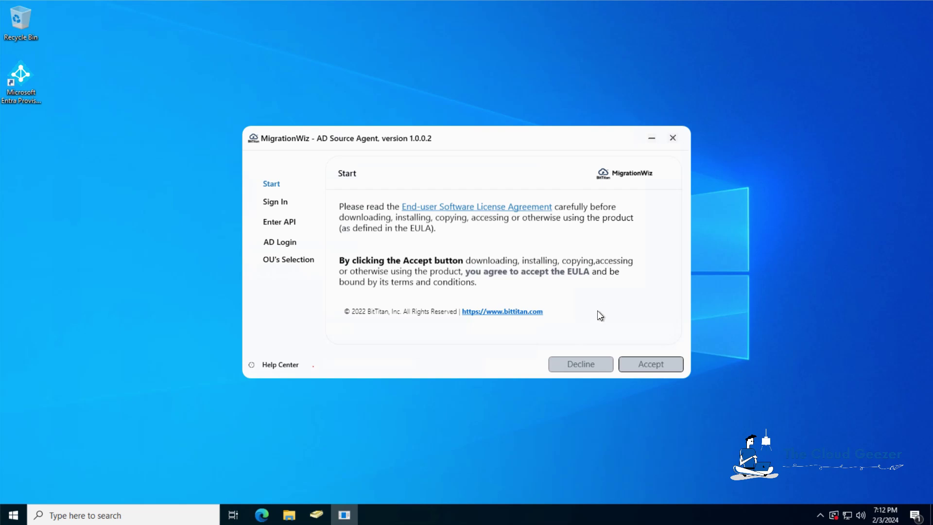
click(648, 365)
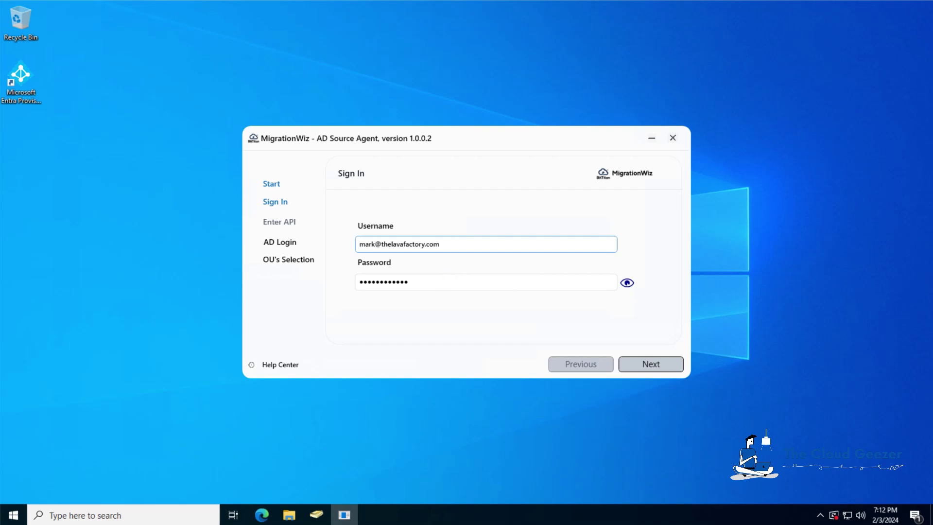
click(650, 364)
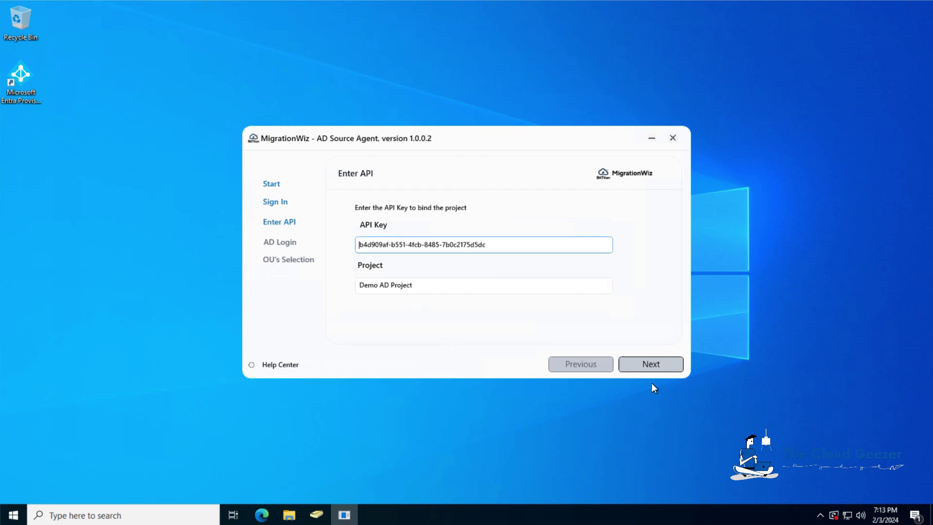
click(654, 366)
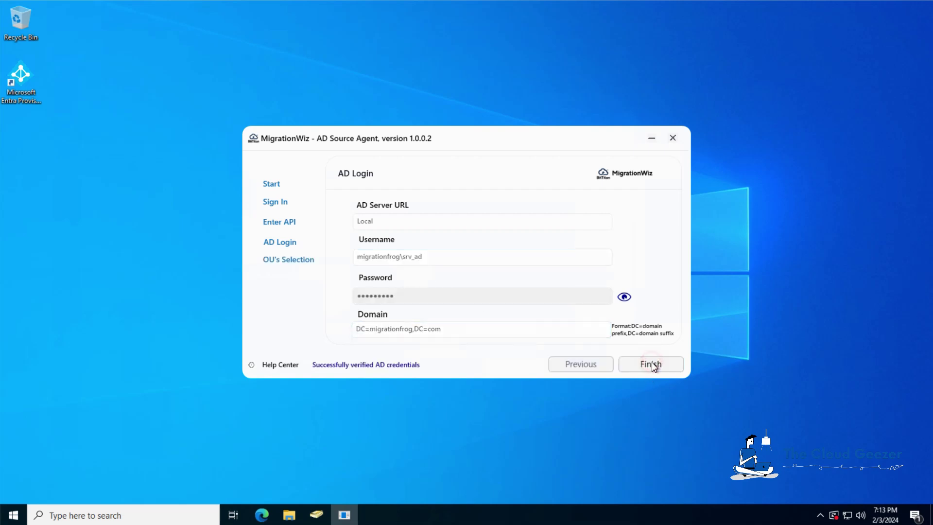
click(654, 367)
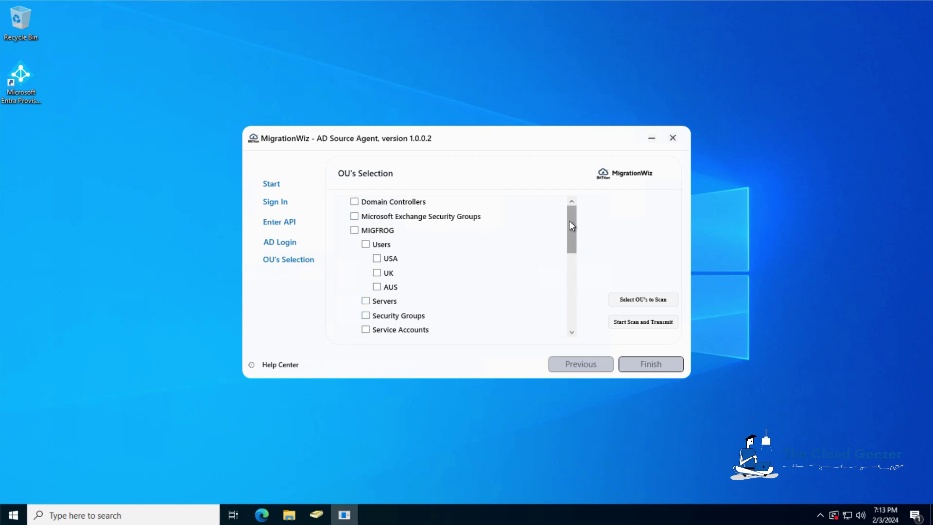
Step: Scan Jan2024 and its sub-OUs, transmit the 31 objects, and finish the agent
drag(569, 221, 570, 277)
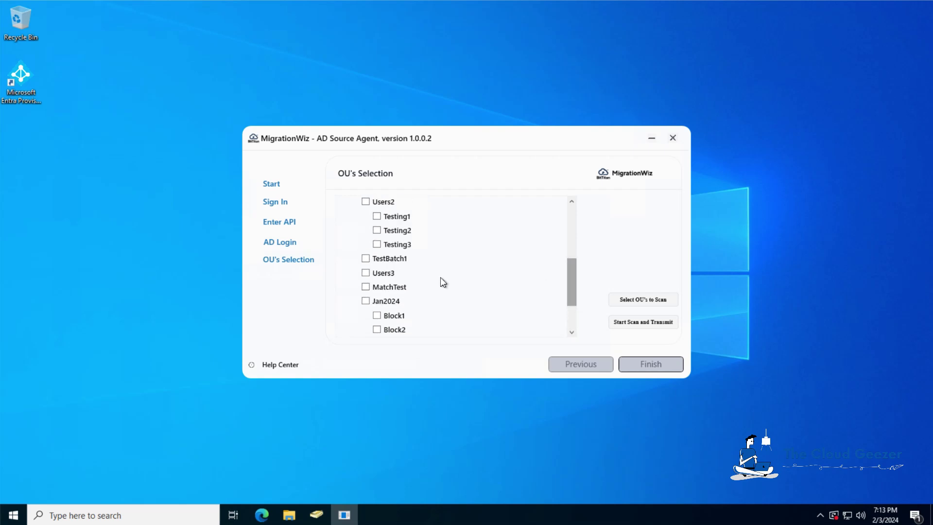
click(366, 301)
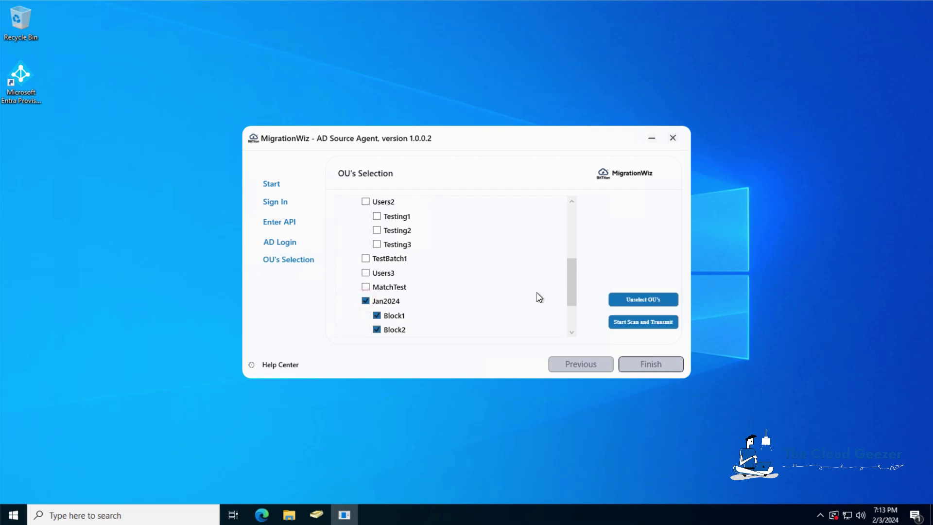
drag(573, 284, 569, 308)
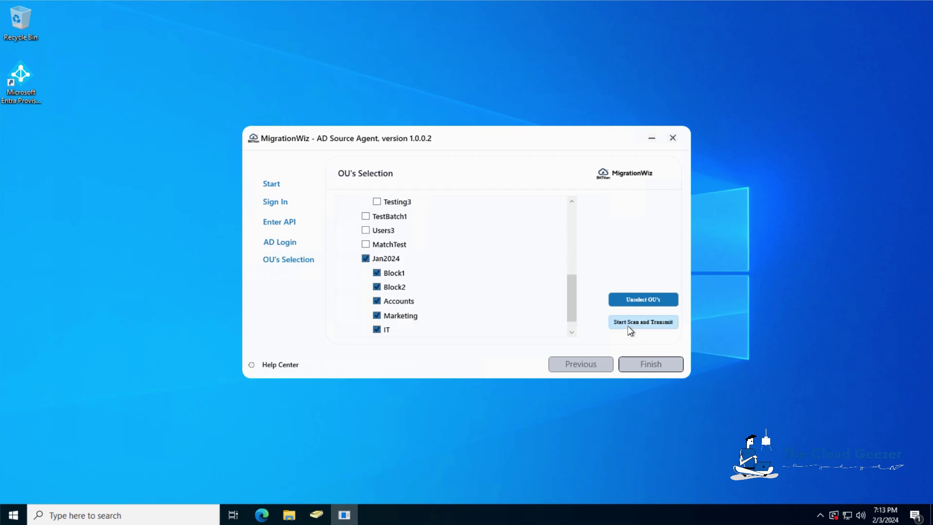
click(640, 326)
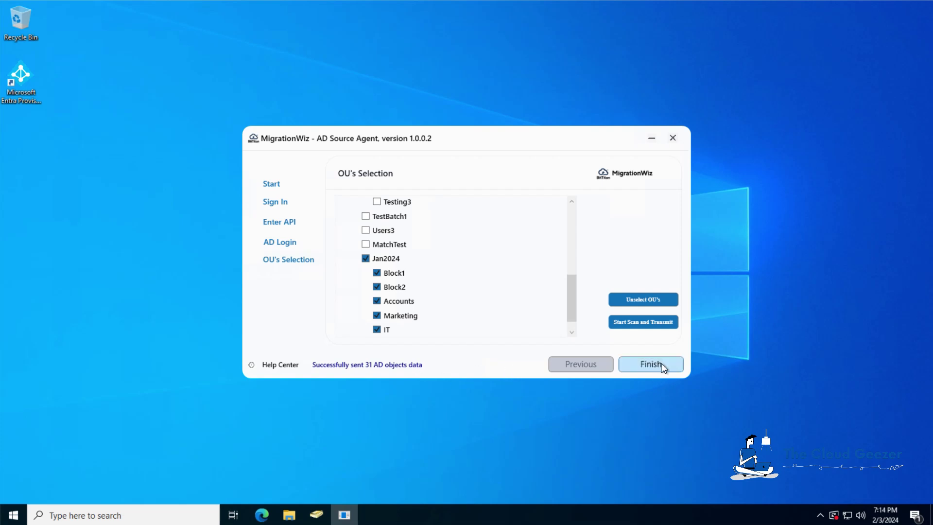
click(661, 366)
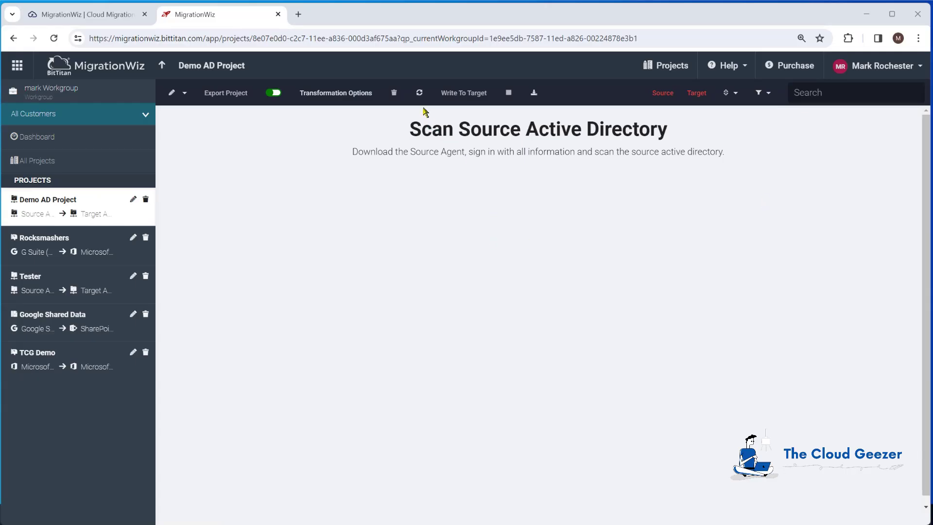
Step: Refresh Demo AD Project so its 31 Initial Import objects appear
click(419, 94)
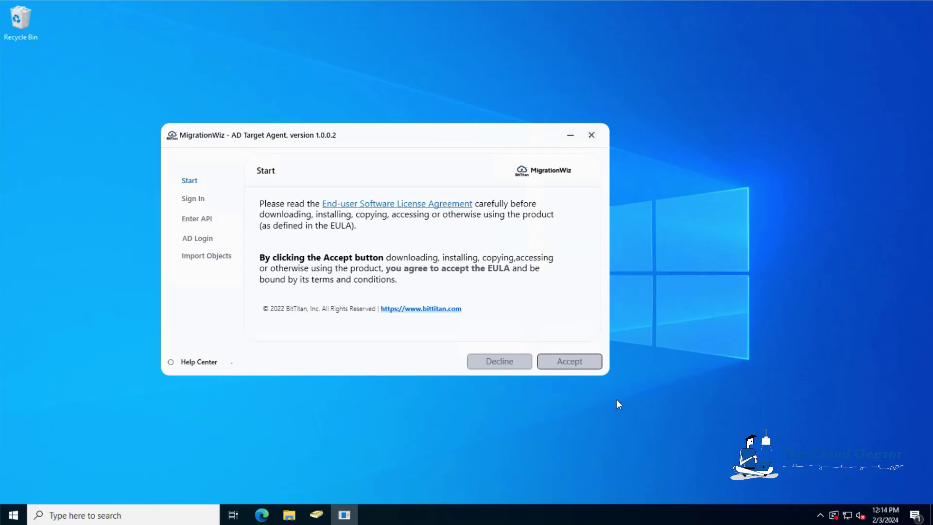
Step: Accept the target agent licence, sign in, and validate the API key for Demo AD Project
click(581, 364)
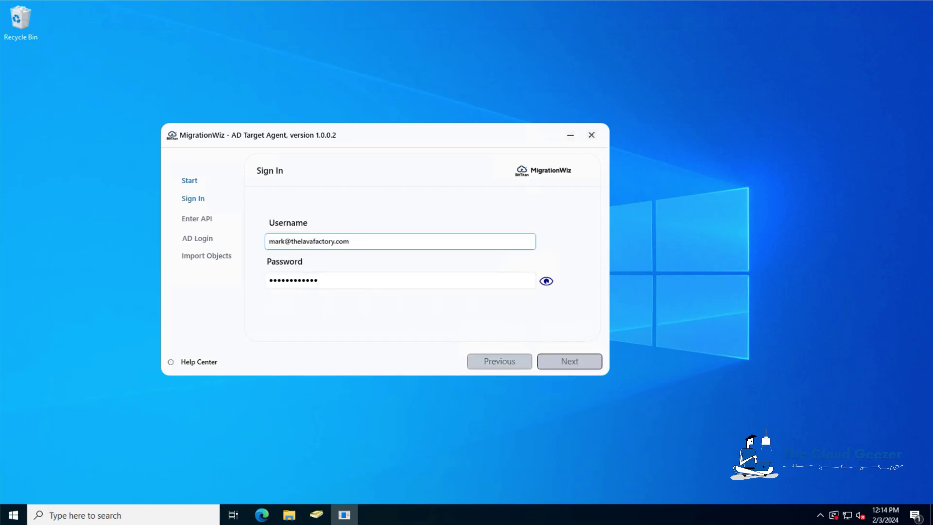
click(585, 362)
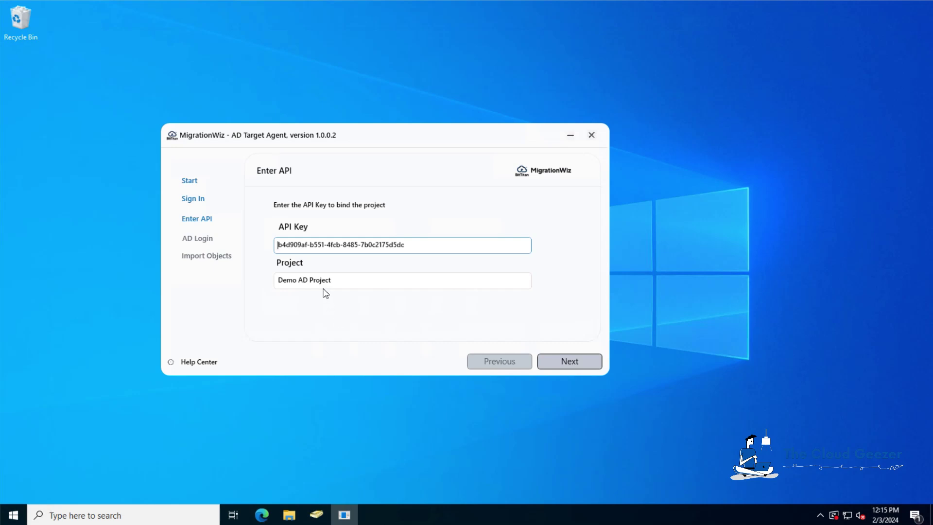
click(568, 365)
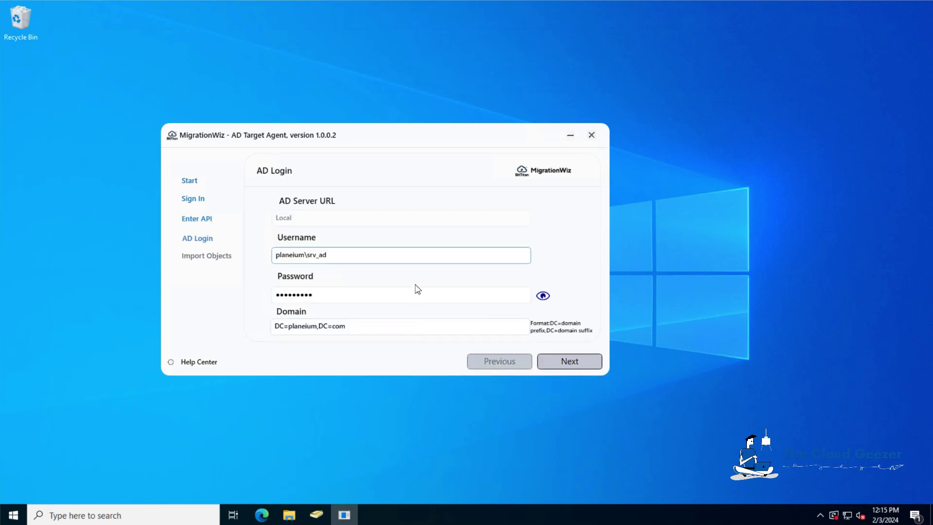
Step: Correct the target domain to DC=planeium,DC=com and verify the AD login
click(311, 326)
click(584, 367)
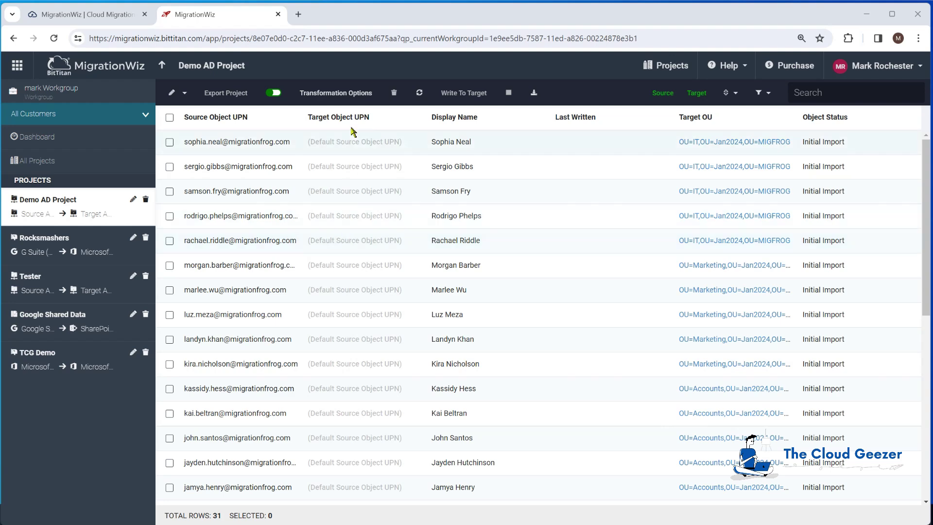
Step: Keep Default Source Object UPN and leave the first target OU as OU=IT,OU=Jan2024,OU=MIGFROG
click(342, 96)
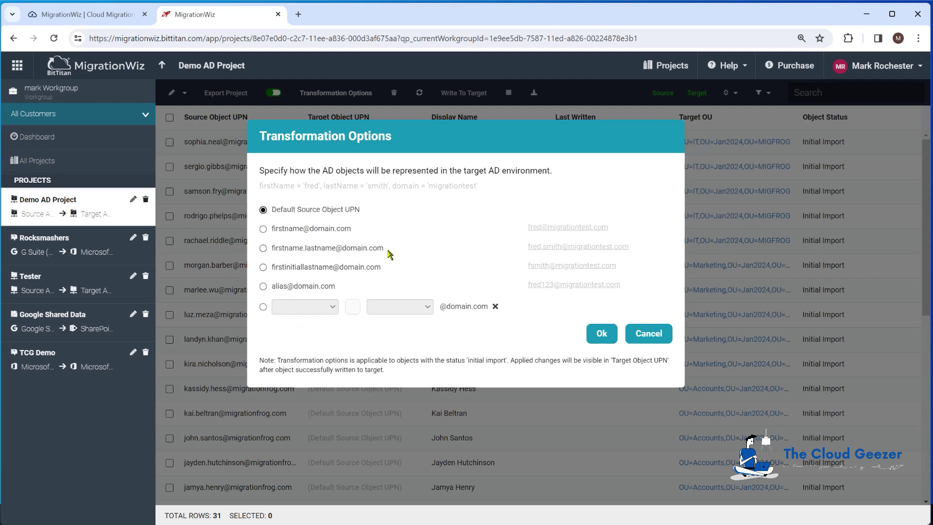
click(602, 335)
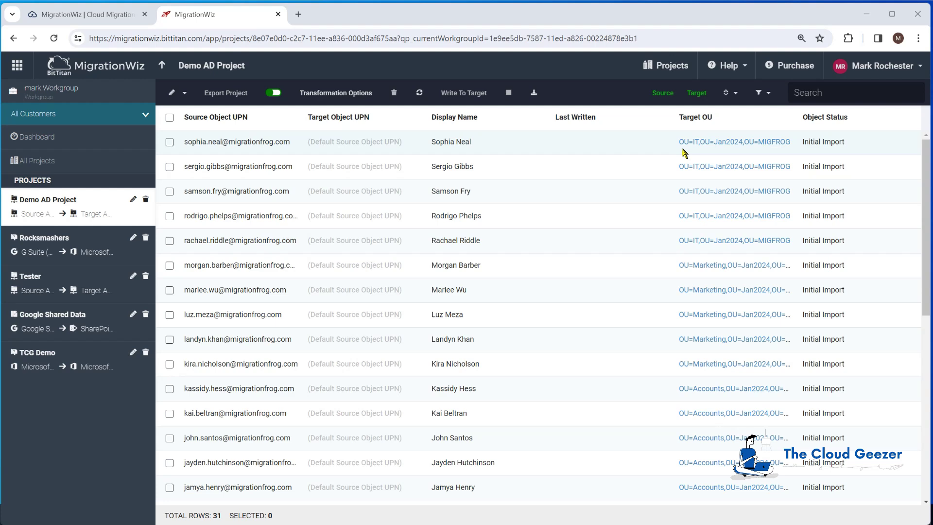
click(707, 146)
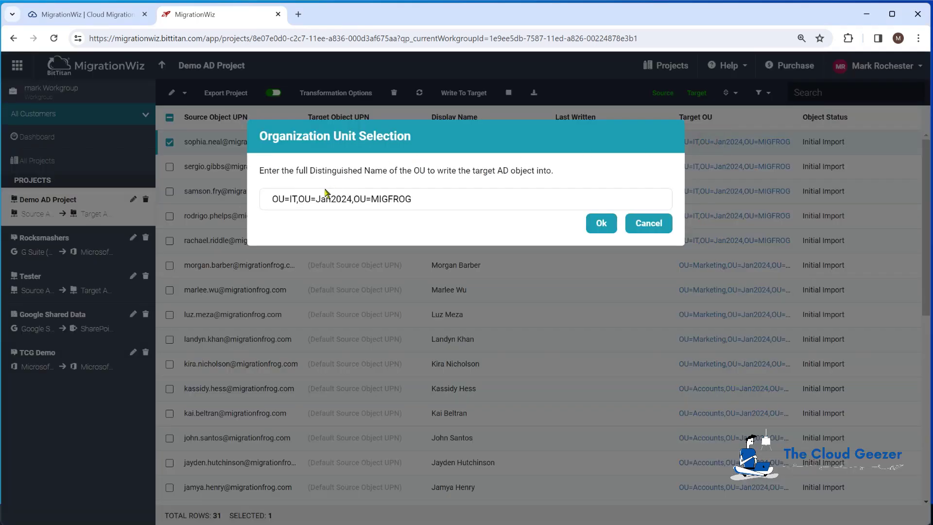
click(651, 224)
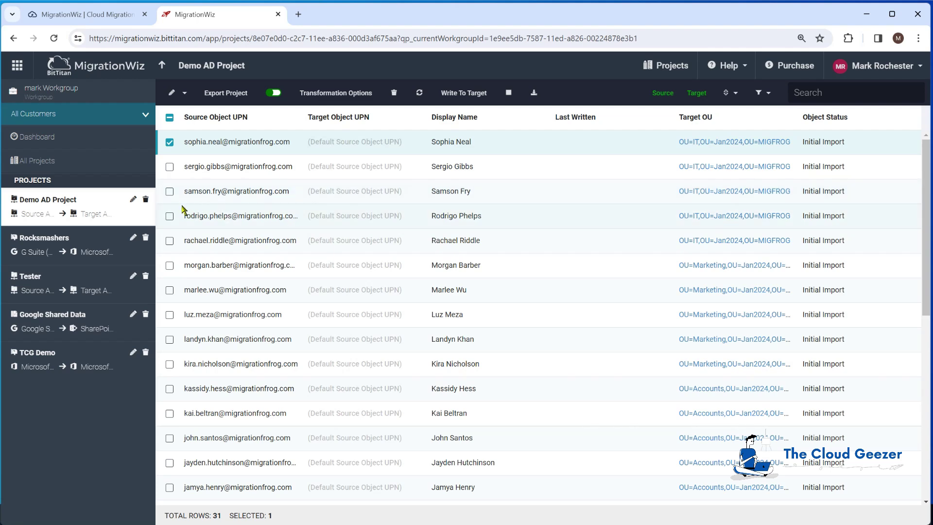
Step: Select all 31 Demo AD Project objects and start the Write To Target migration
click(169, 118)
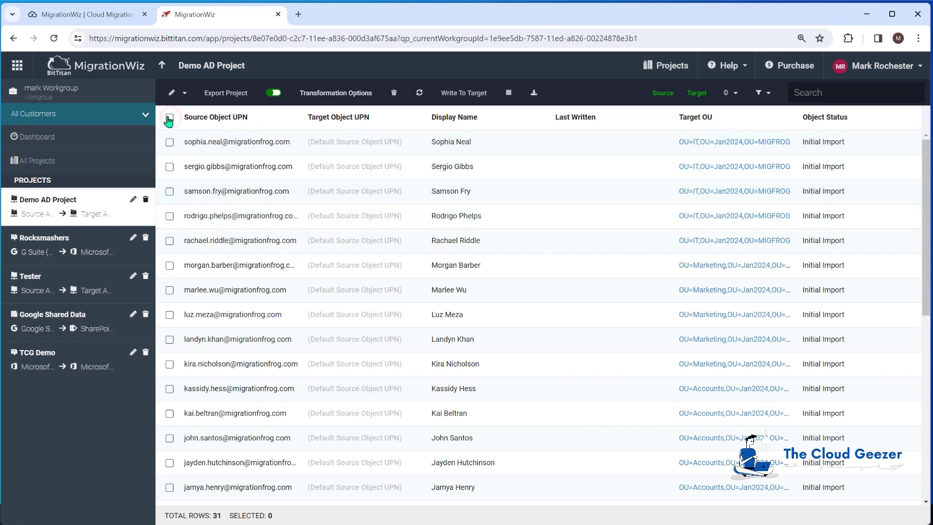
click(169, 117)
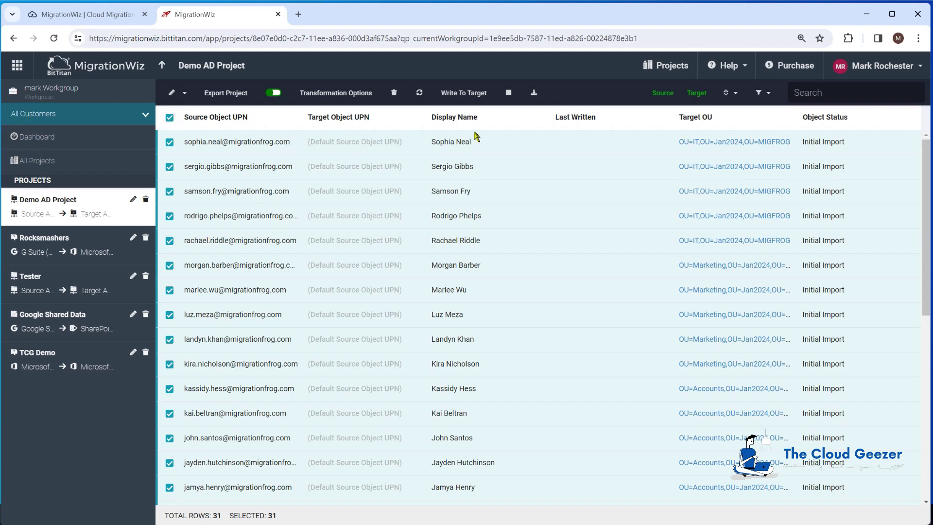
click(466, 97)
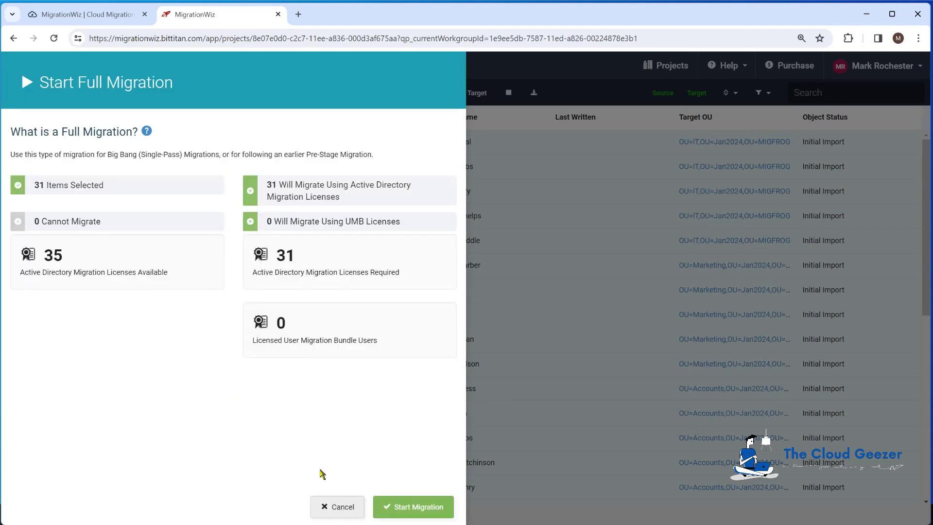
click(399, 507)
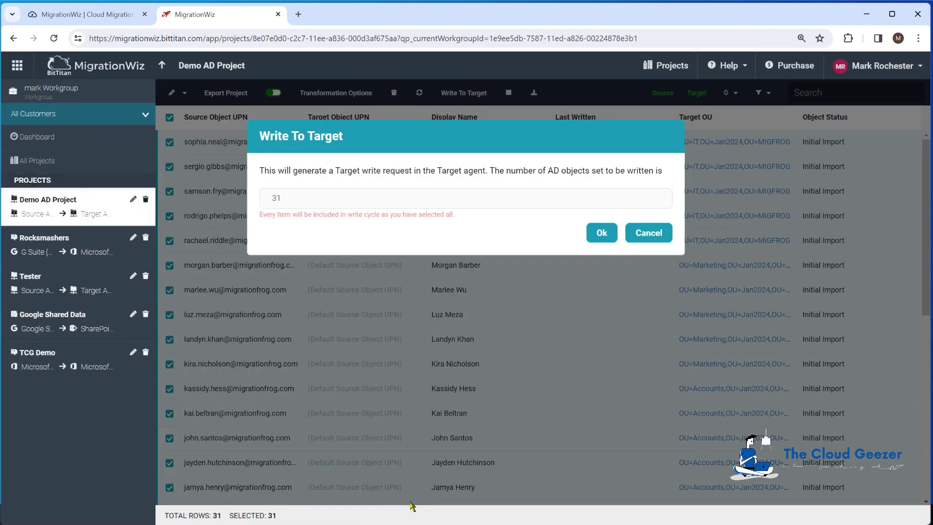
click(601, 233)
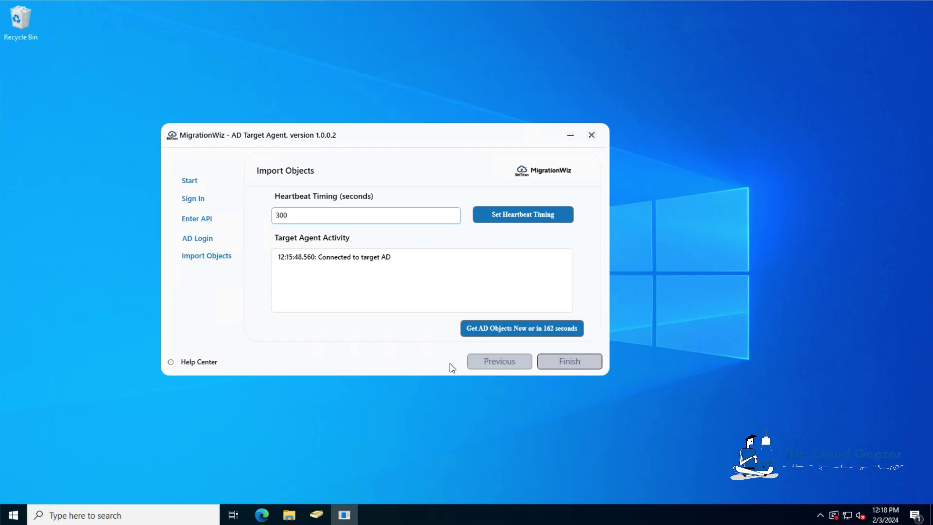
Step: Run Get AD Objects Now until the log shows getting objects finished, then minimize the Target Agent
click(485, 329)
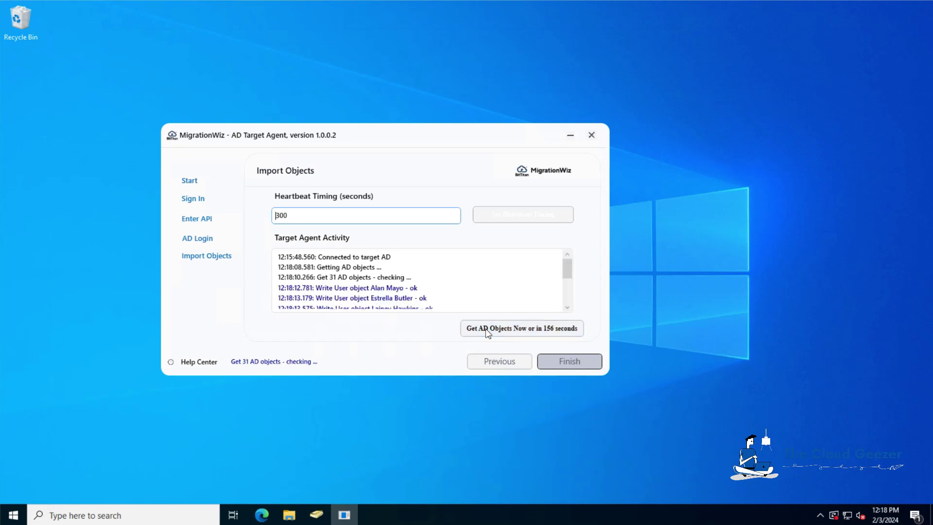
drag(566, 269, 568, 313)
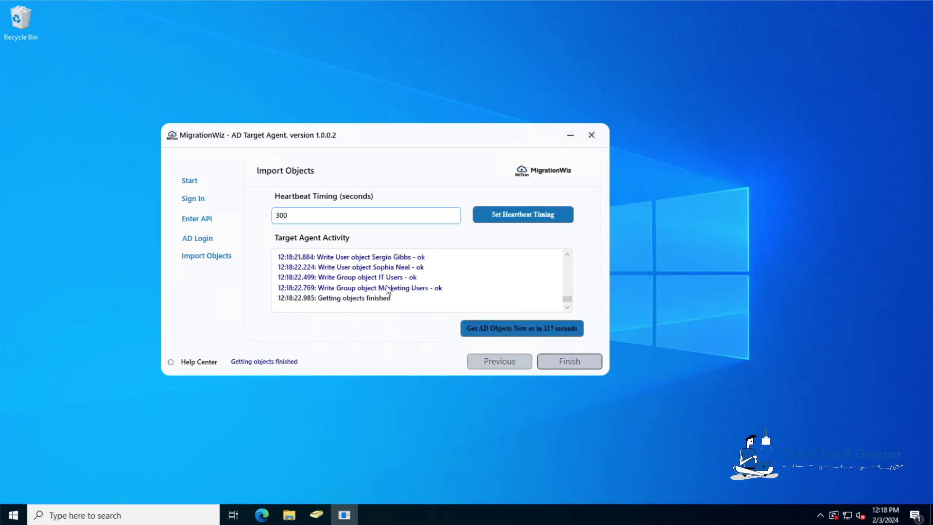
click(570, 135)
Step: Refresh planeium.com and expand MIGFROG > Jan2024 to list the Accounts OU users
click(328, 514)
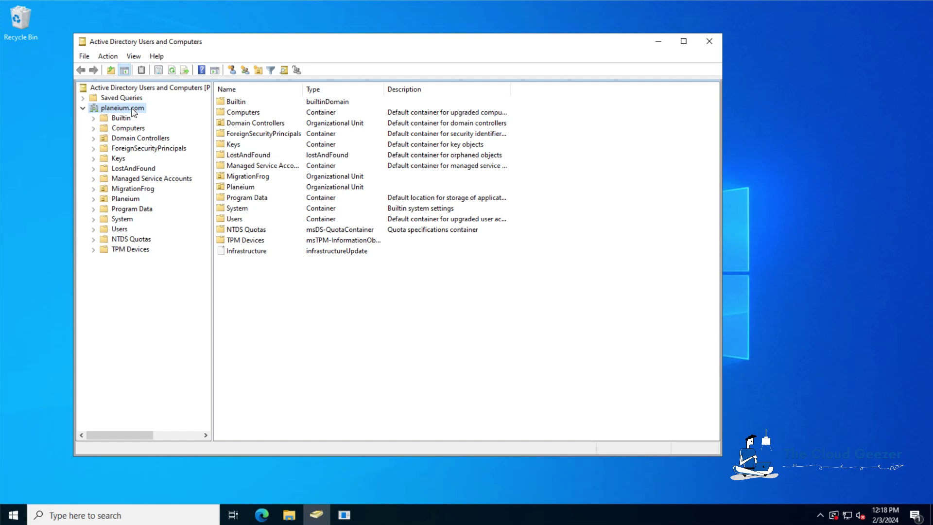
click(173, 71)
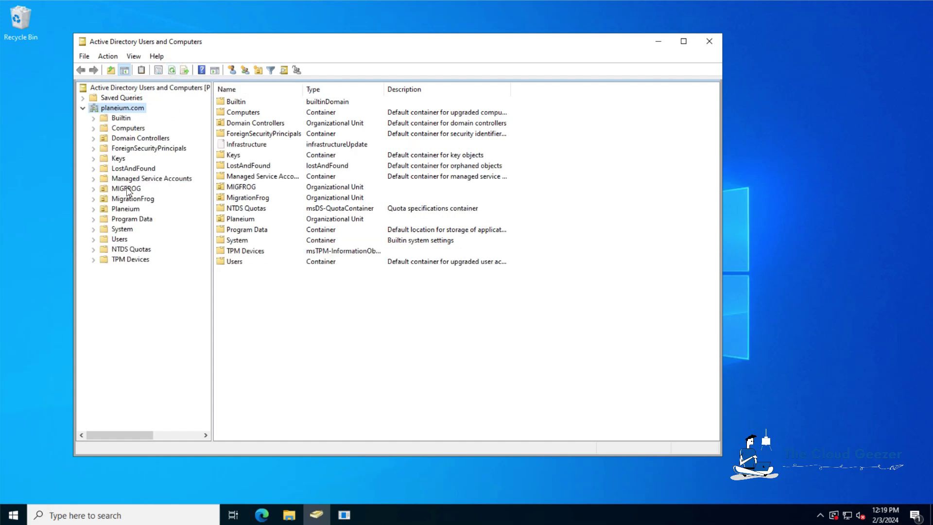
click(128, 189)
click(93, 189)
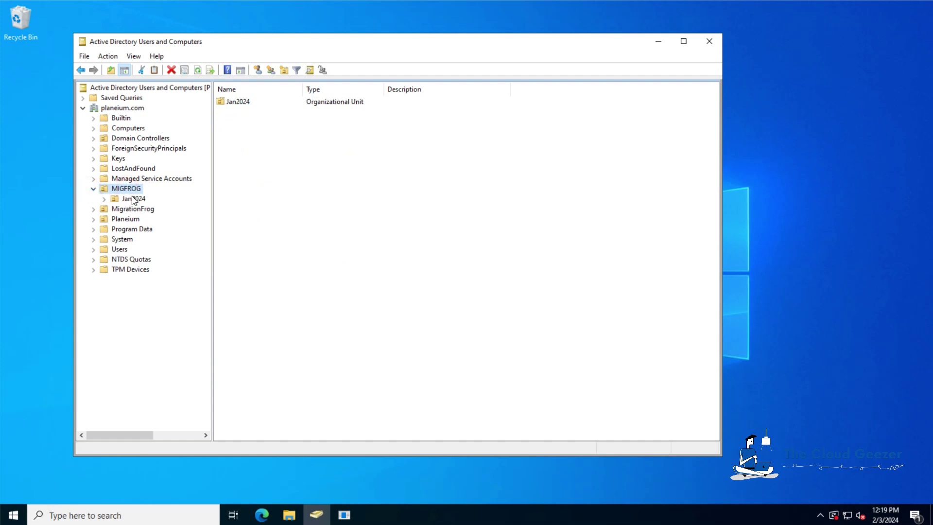
click(105, 199)
click(104, 199)
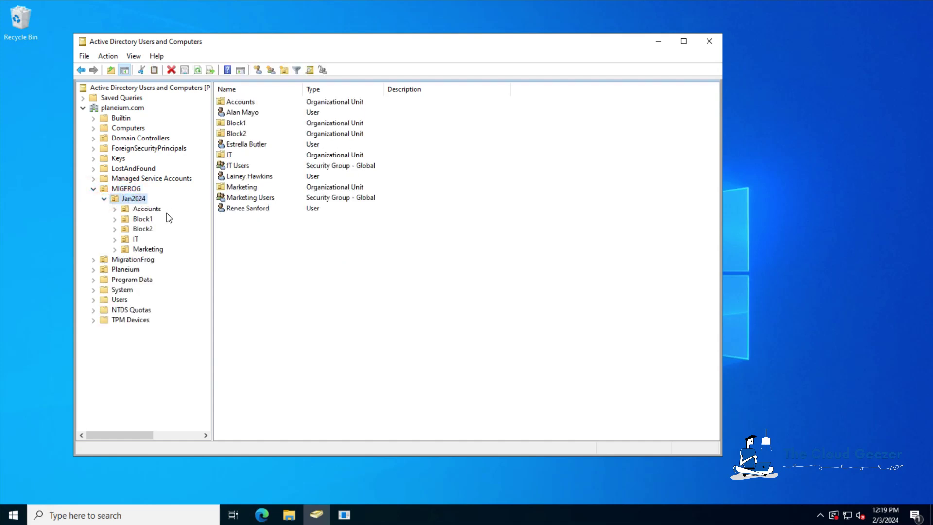
click(154, 211)
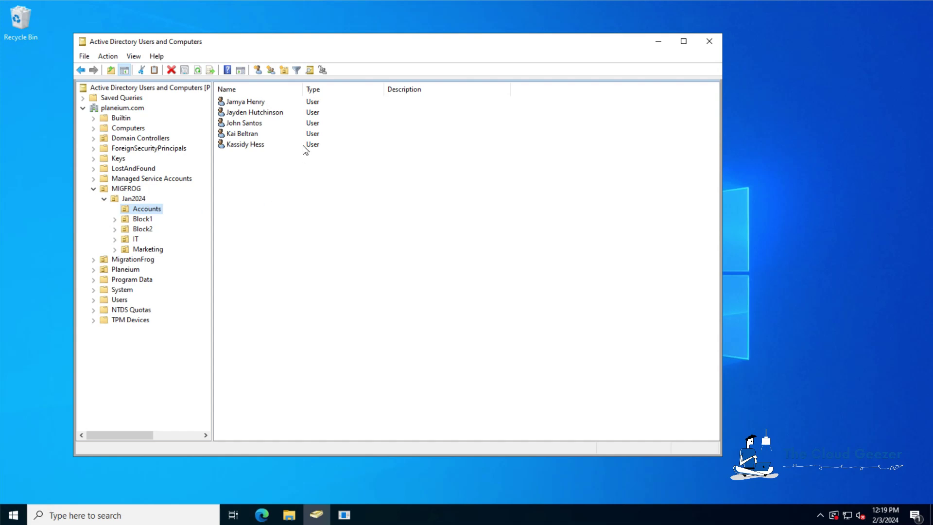
Step: Review a migrated Accounts user's address, account and organization details, then list the IT OU
double_click(247, 135)
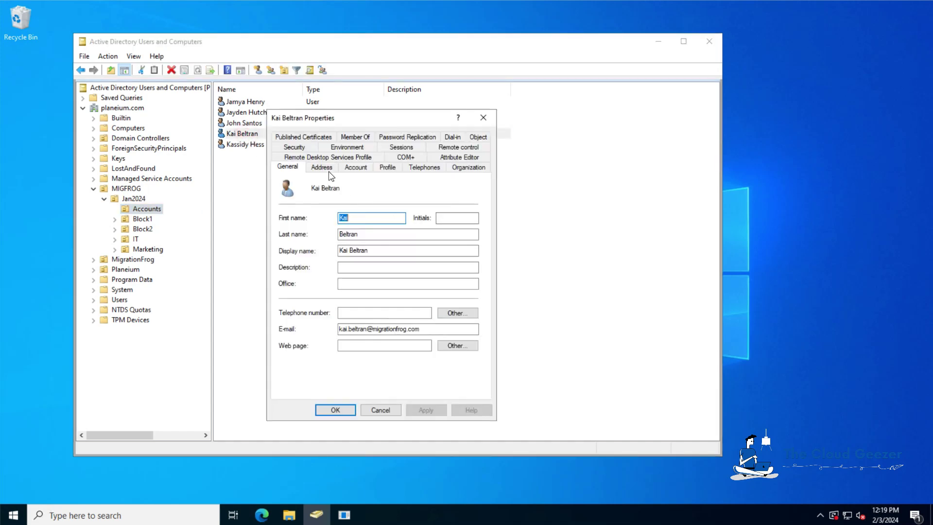
click(329, 170)
click(357, 168)
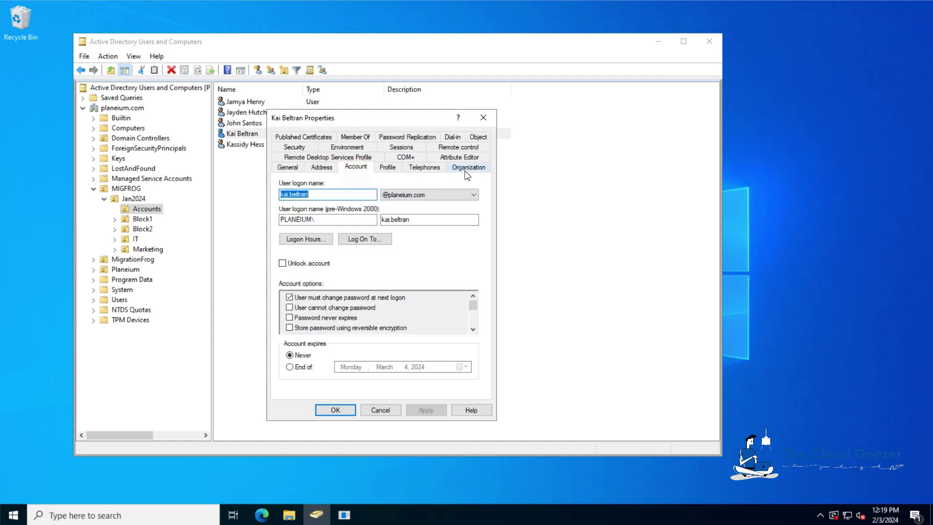
click(474, 170)
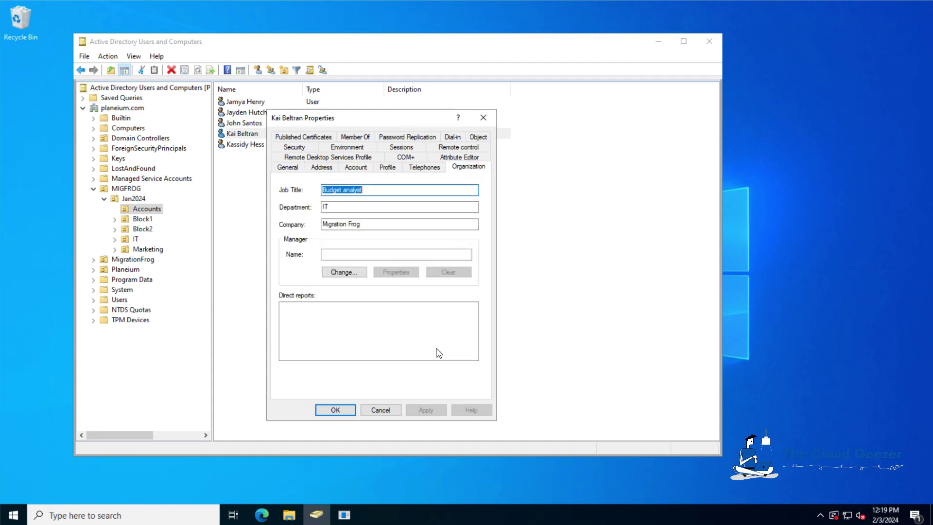
click(335, 410)
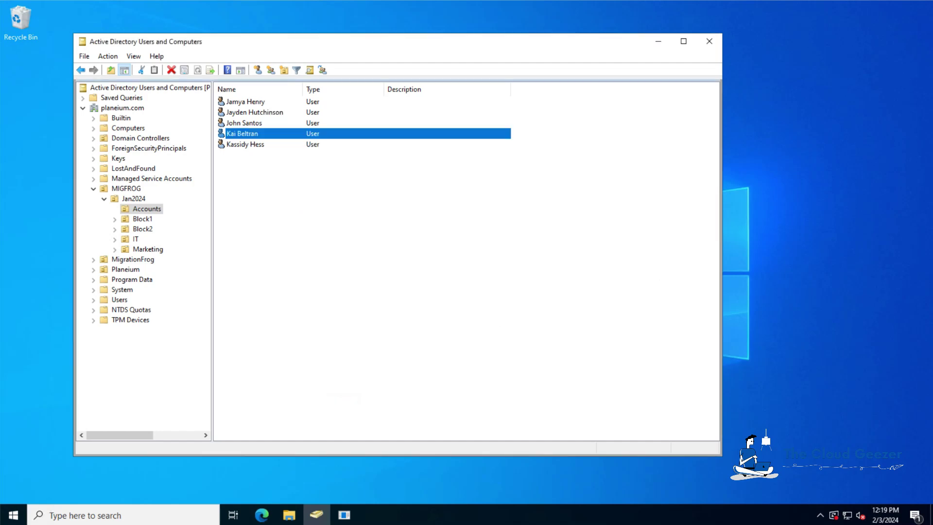
click(136, 239)
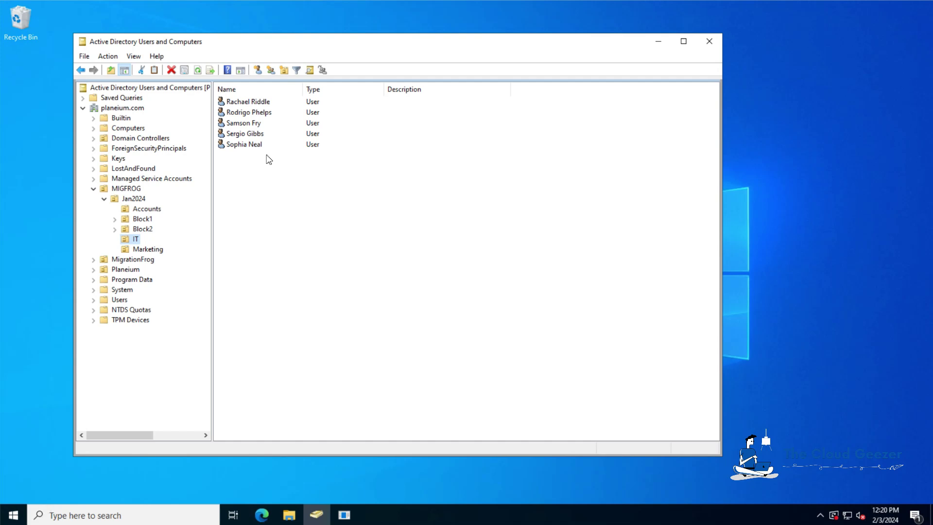
Step: Select one of the five migrated users in the IT OU
click(246, 145)
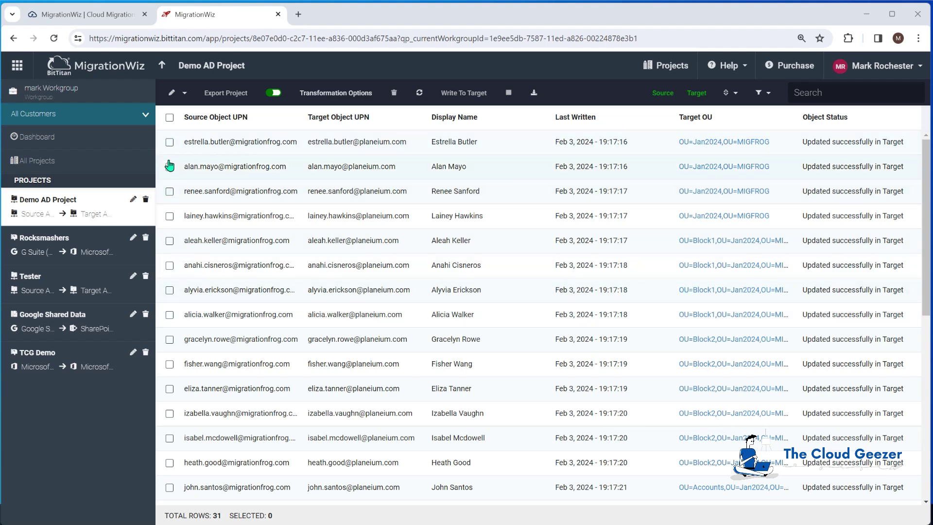
Step: Select the first four migrated objects in Demo AD Project
click(170, 143)
click(169, 166)
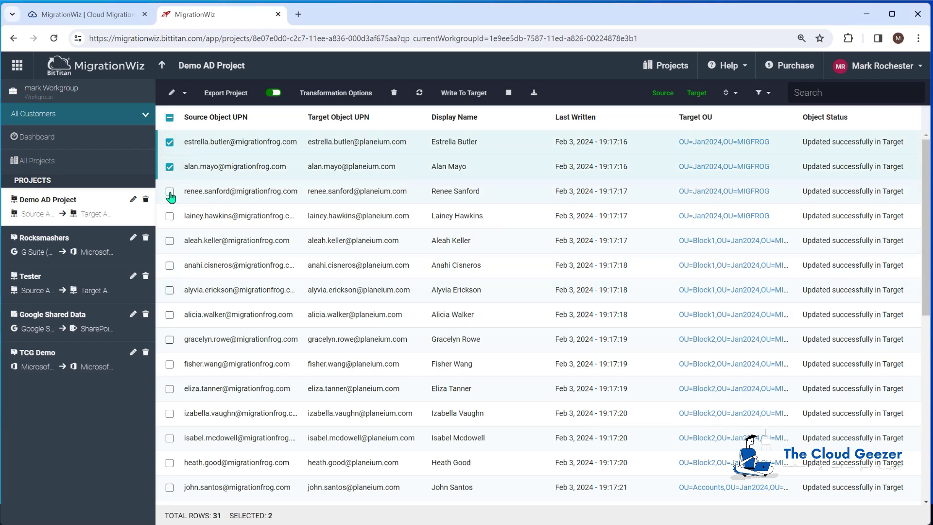
click(170, 191)
click(170, 216)
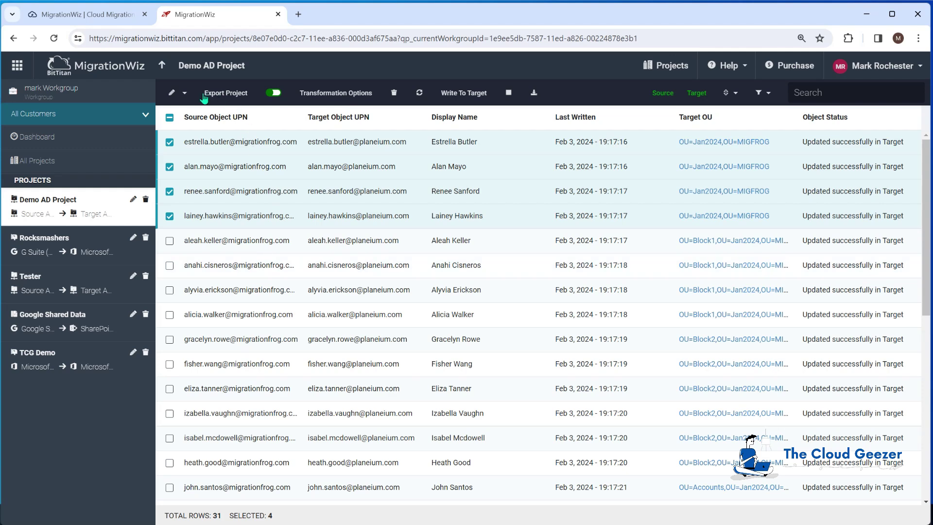
Step: Export the four selected users to the TCG Demo project and open TCG Demo
click(220, 94)
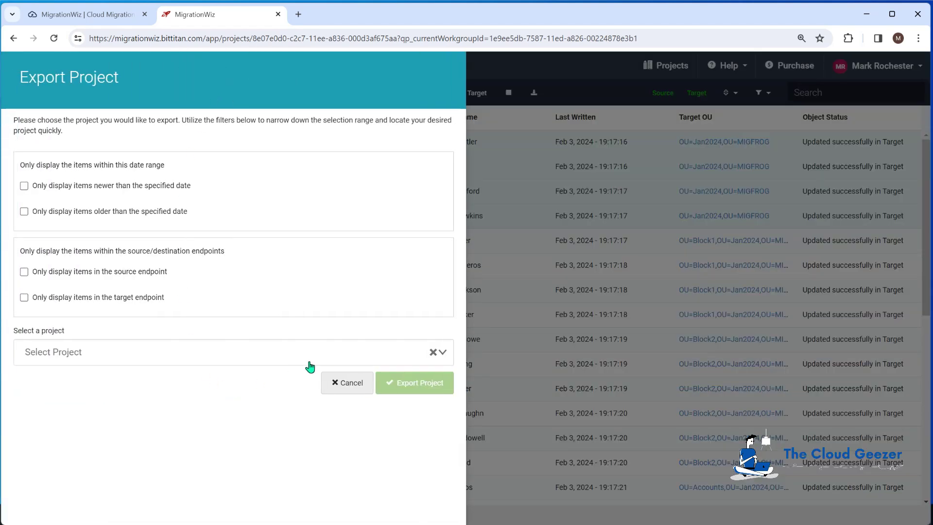
click(283, 352)
click(61, 409)
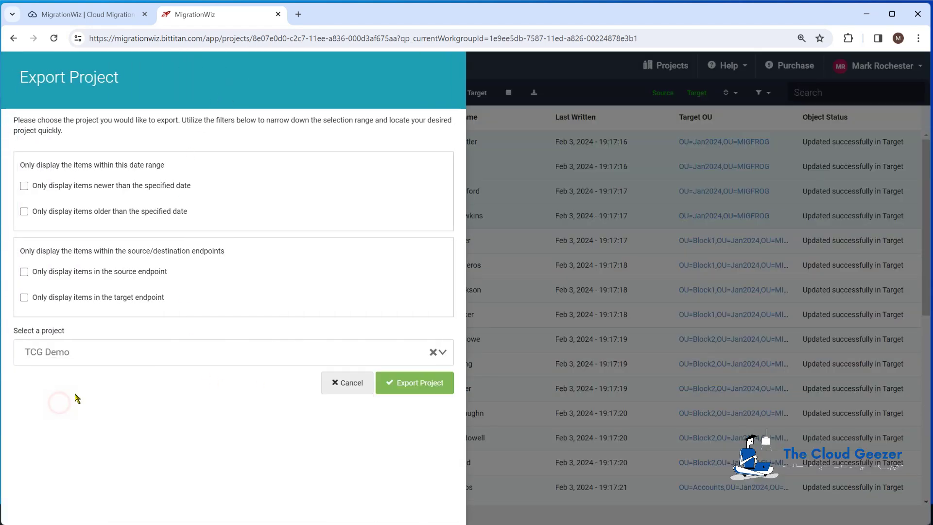
click(425, 382)
click(593, 73)
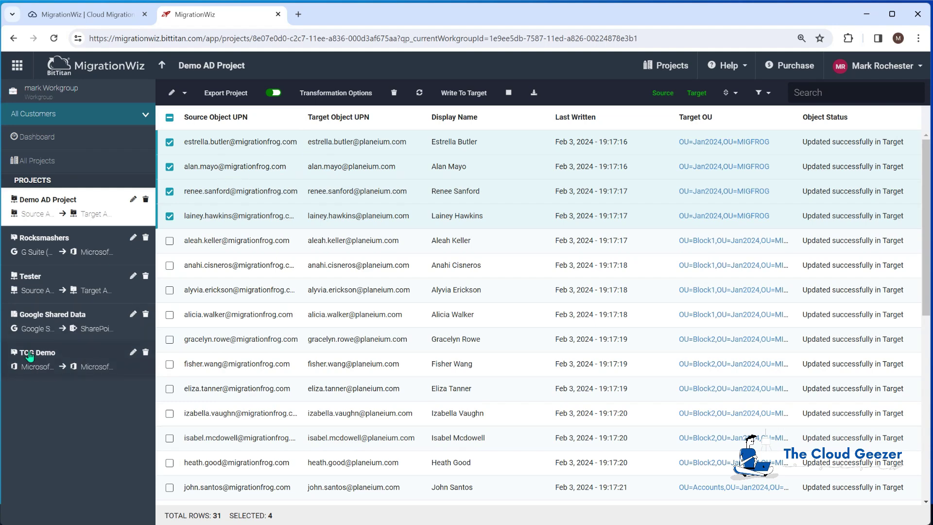
click(35, 358)
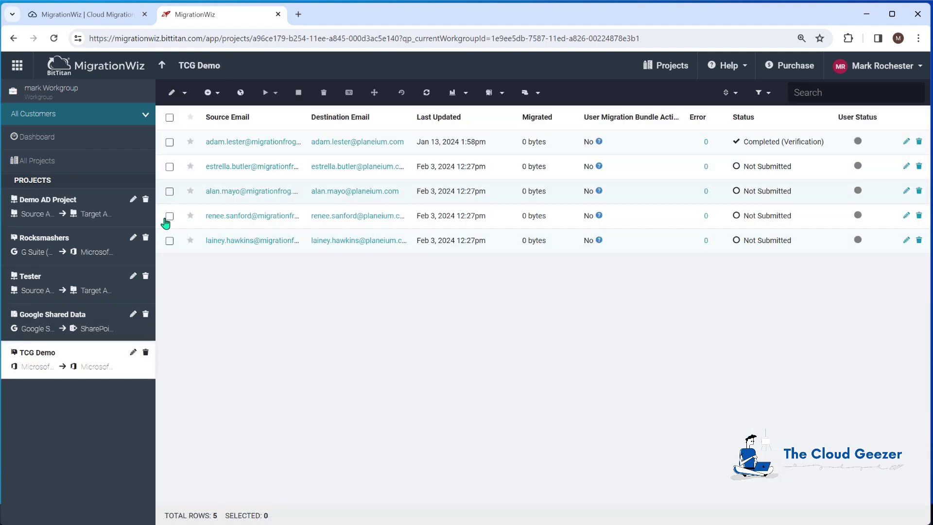